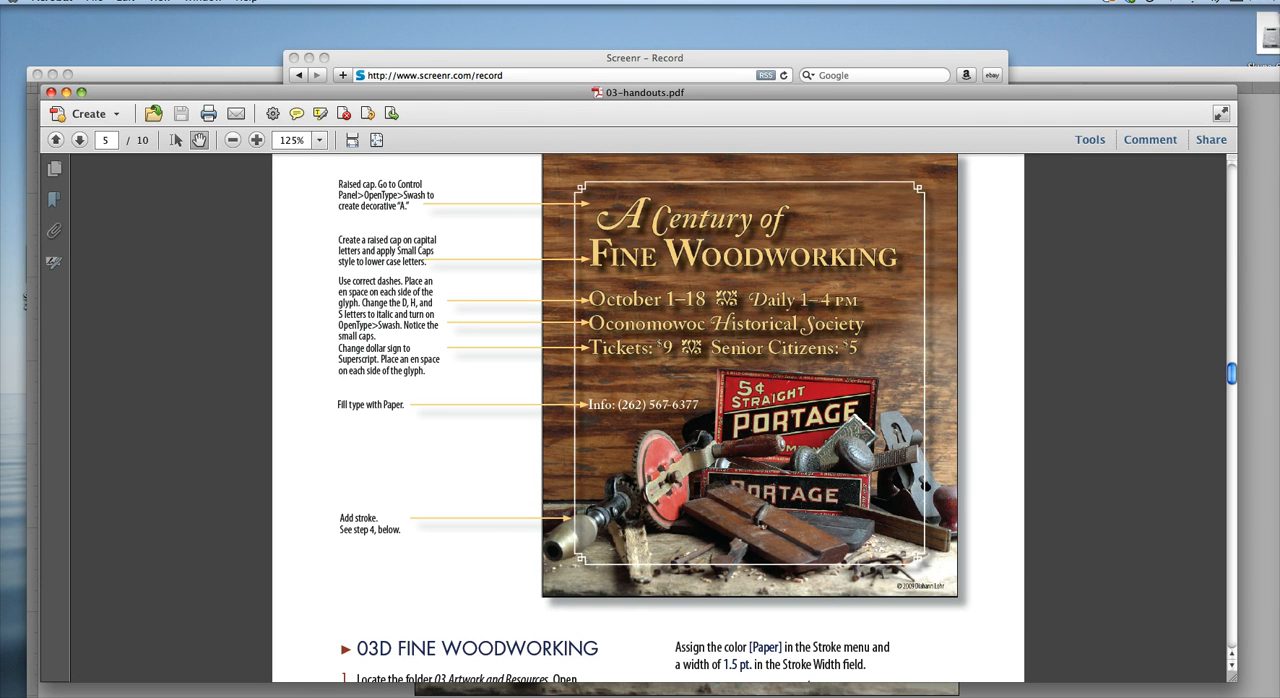
# Step: Switch to the 03D Fine Woodworking document in InDesign and select all of the poster text
pyautogui.click(75, 696)
pyautogui.click(79, 689)
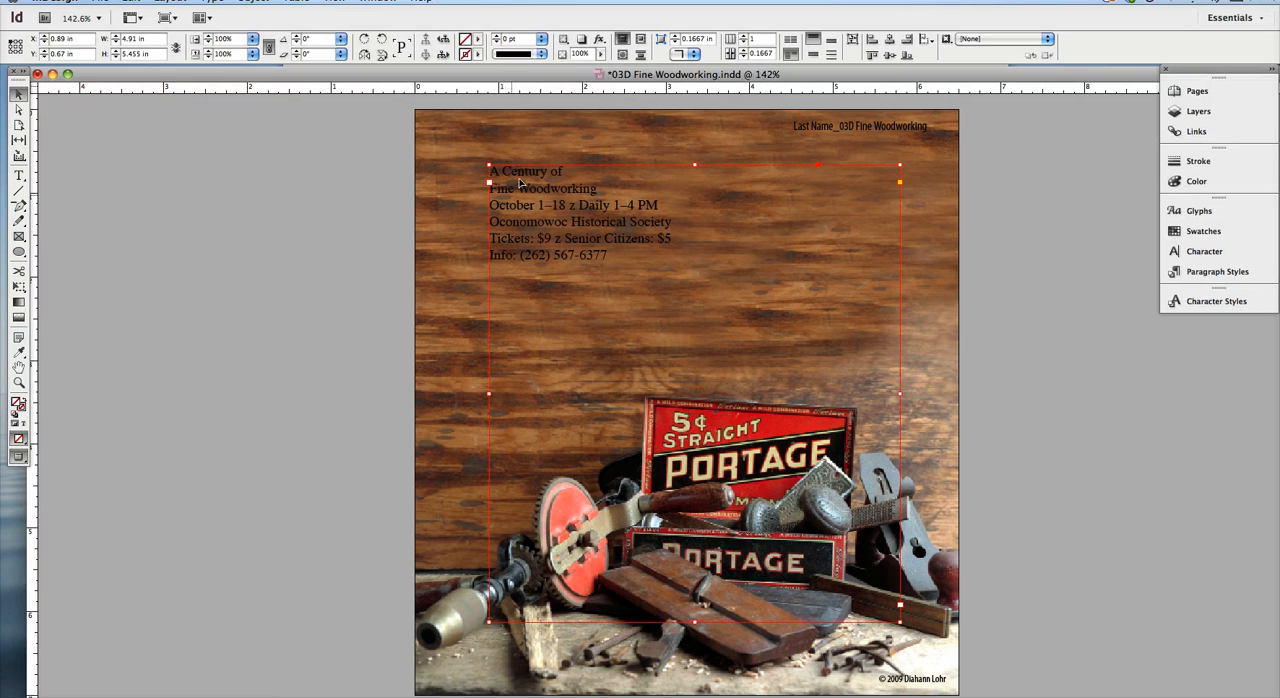
pyautogui.doubleClick(595, 244)
pyautogui.press('super+a')
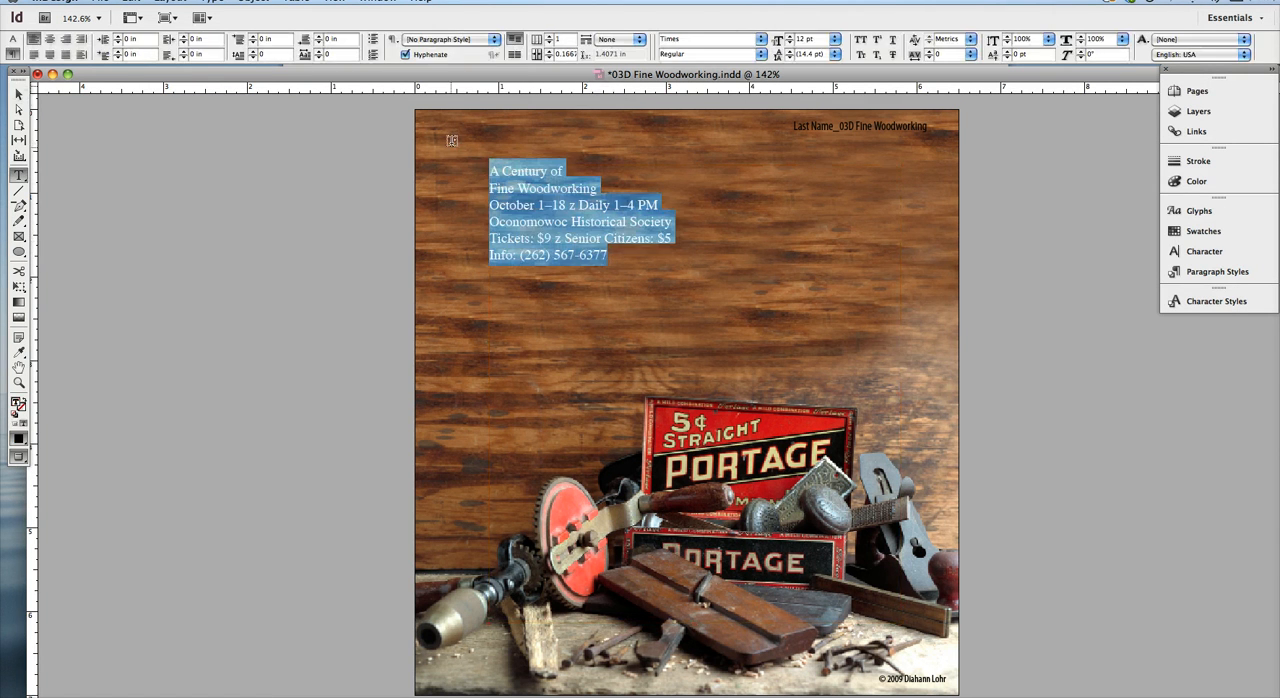
# Step: Alternate between the paragraph and character formatting controls for the selected text, finishing on the character controls
pyautogui.click(13, 39)
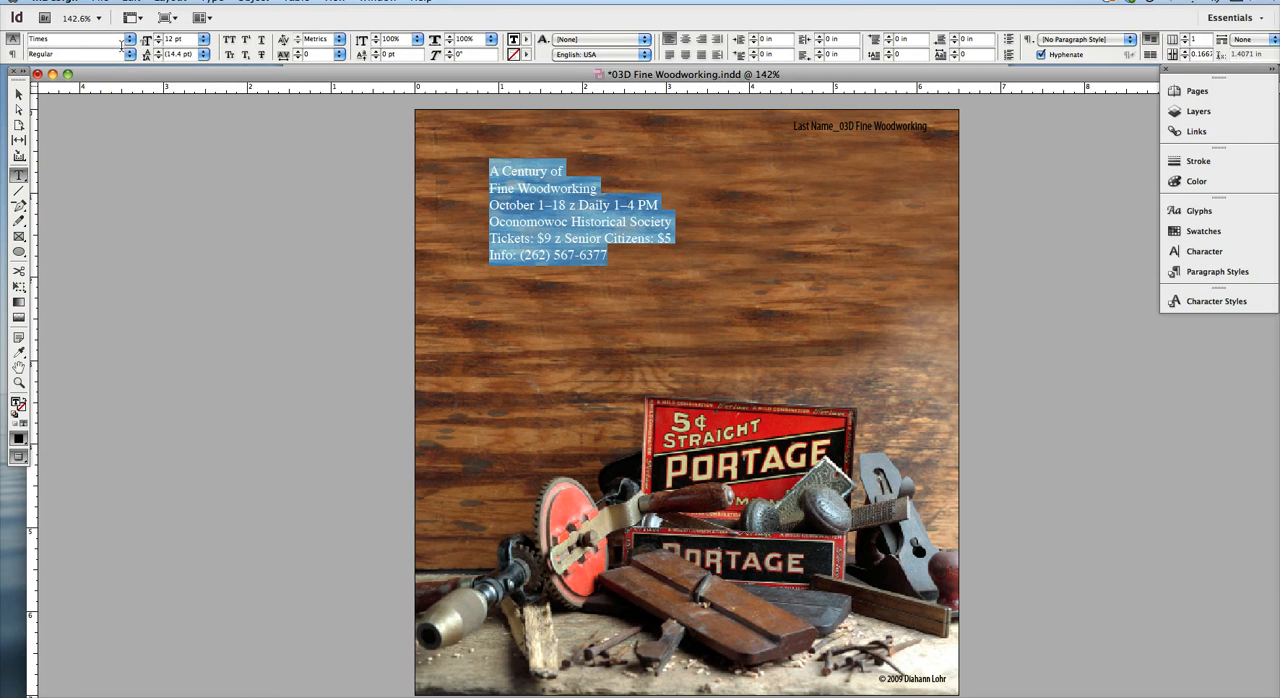
pyautogui.click(12, 54)
pyautogui.click(12, 39)
pyautogui.click(12, 54)
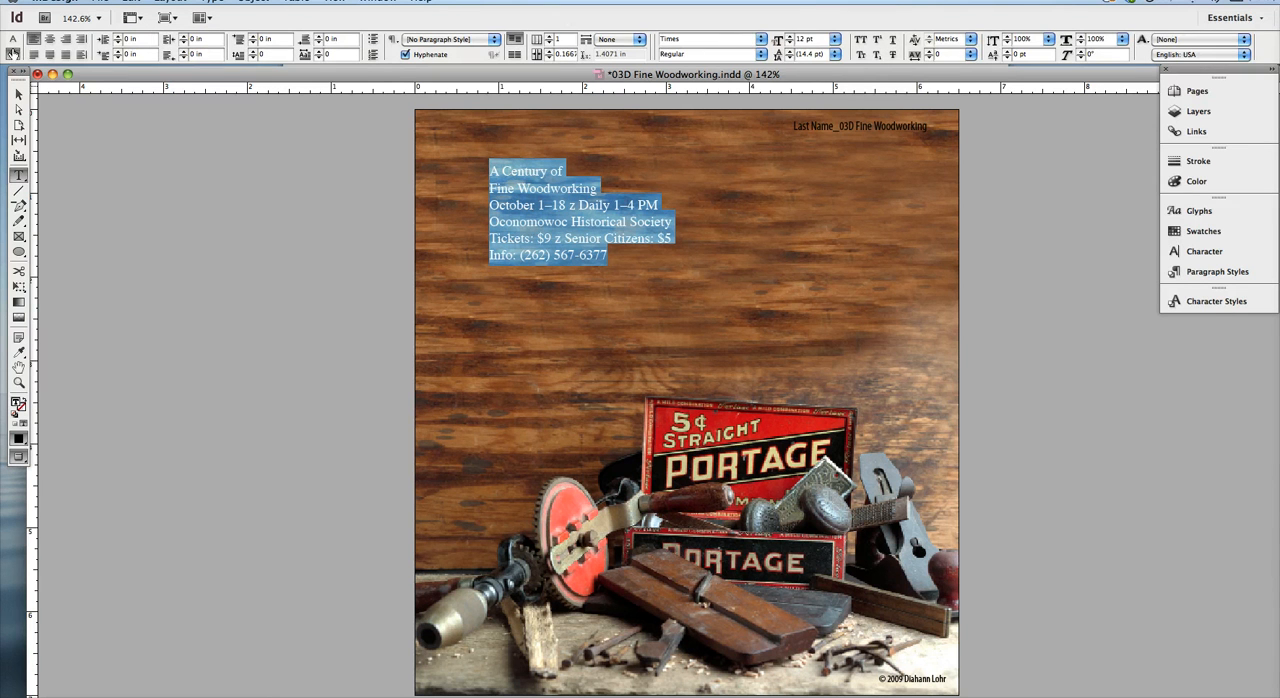
pyautogui.click(12, 39)
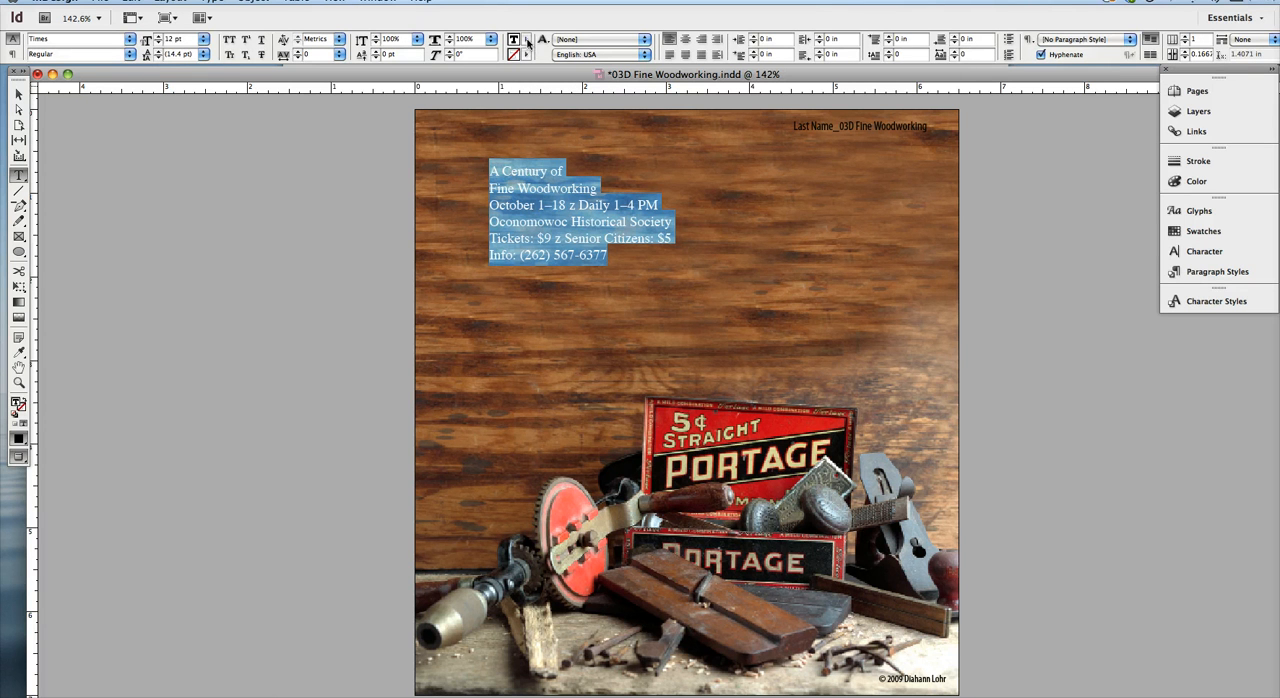
# Step: Fill the selected poster text with the [Paper] swatch and deselect it
pyautogui.click(526, 40)
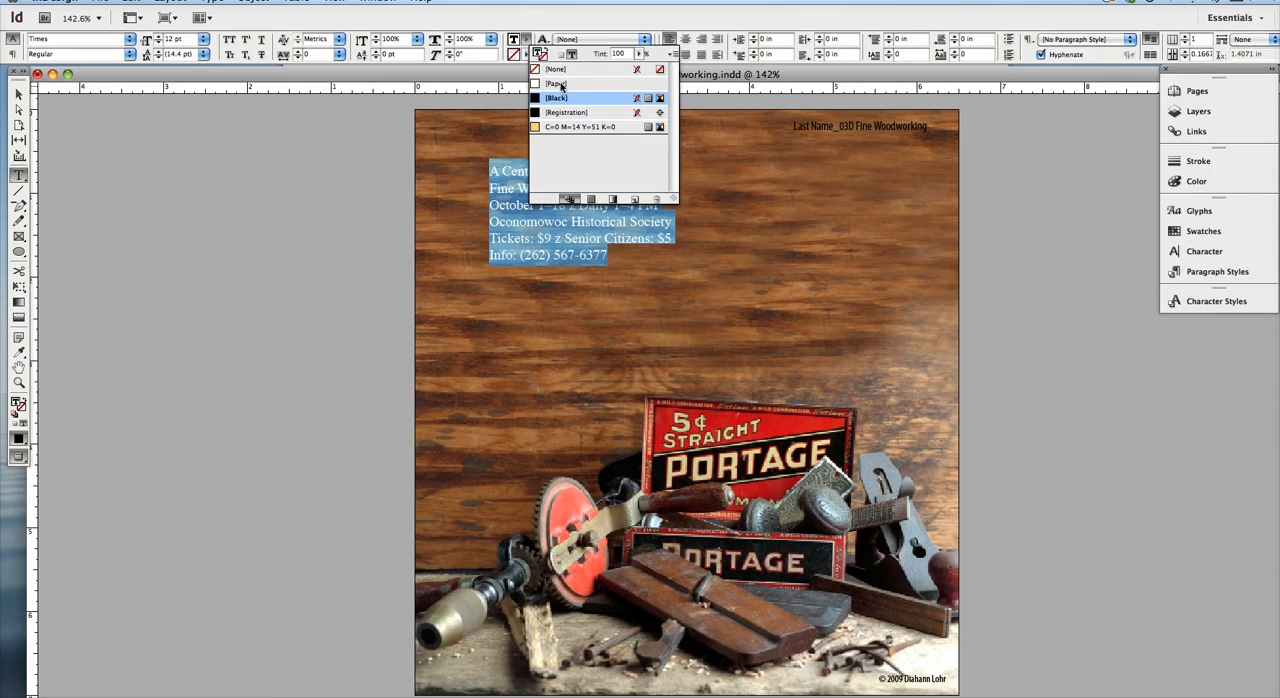
pyautogui.click(565, 85)
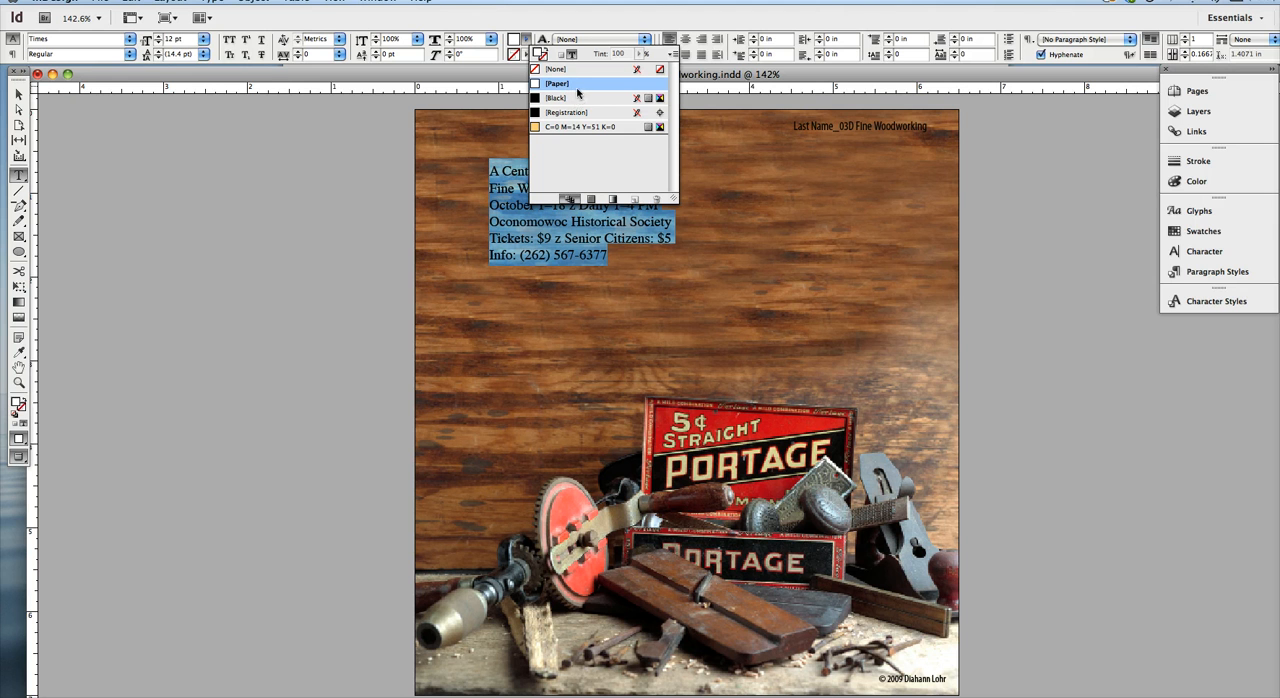
pyautogui.click(550, 22)
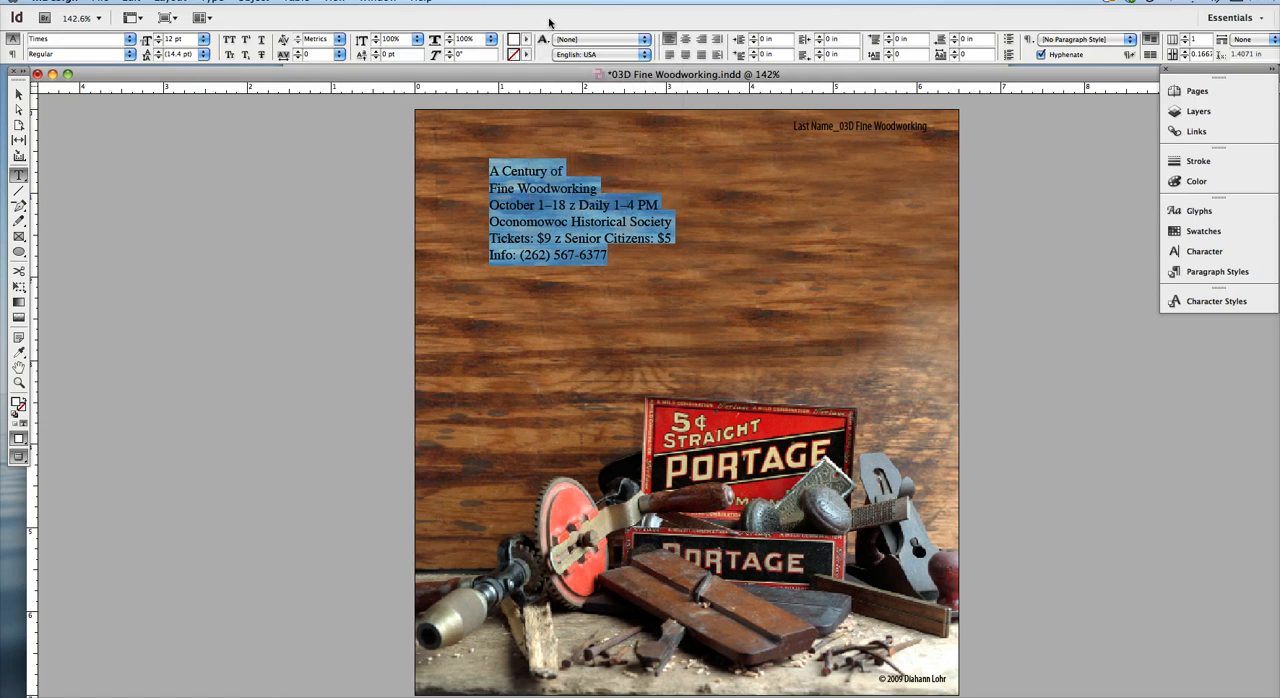
pyautogui.click(553, 121)
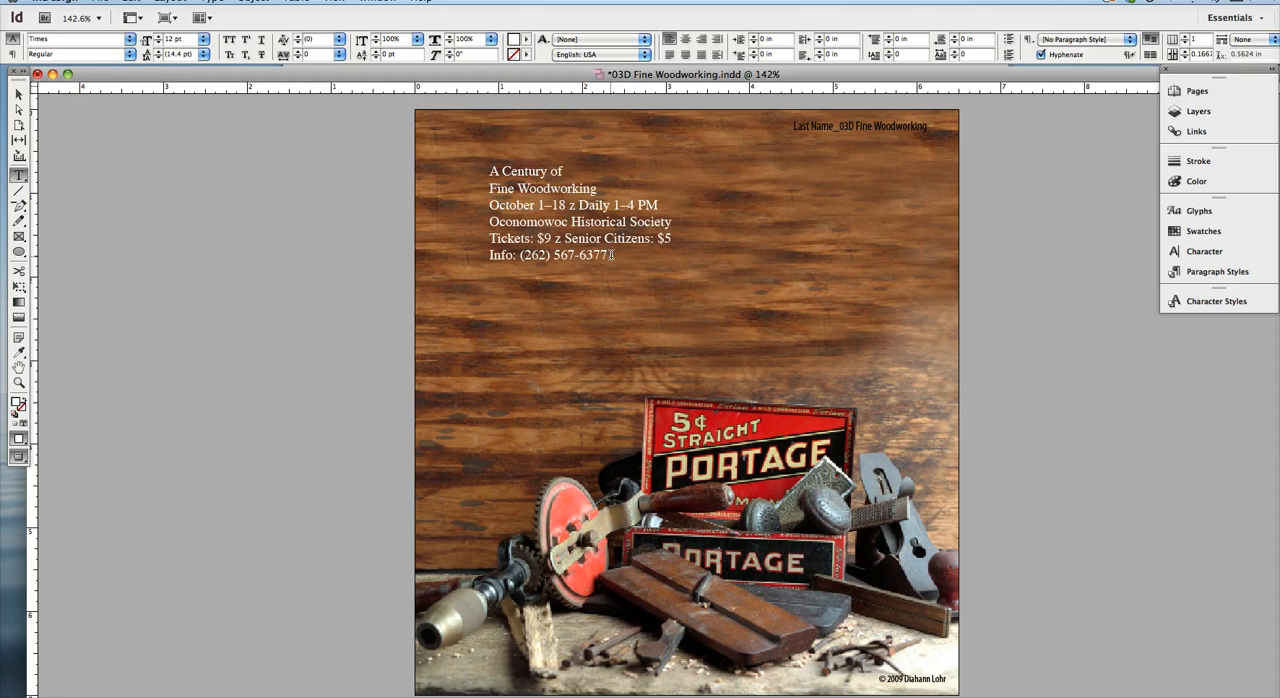
pyautogui.moveTo(612, 254); pyautogui.dragTo(465, 155)
pyautogui.click(580, 205)
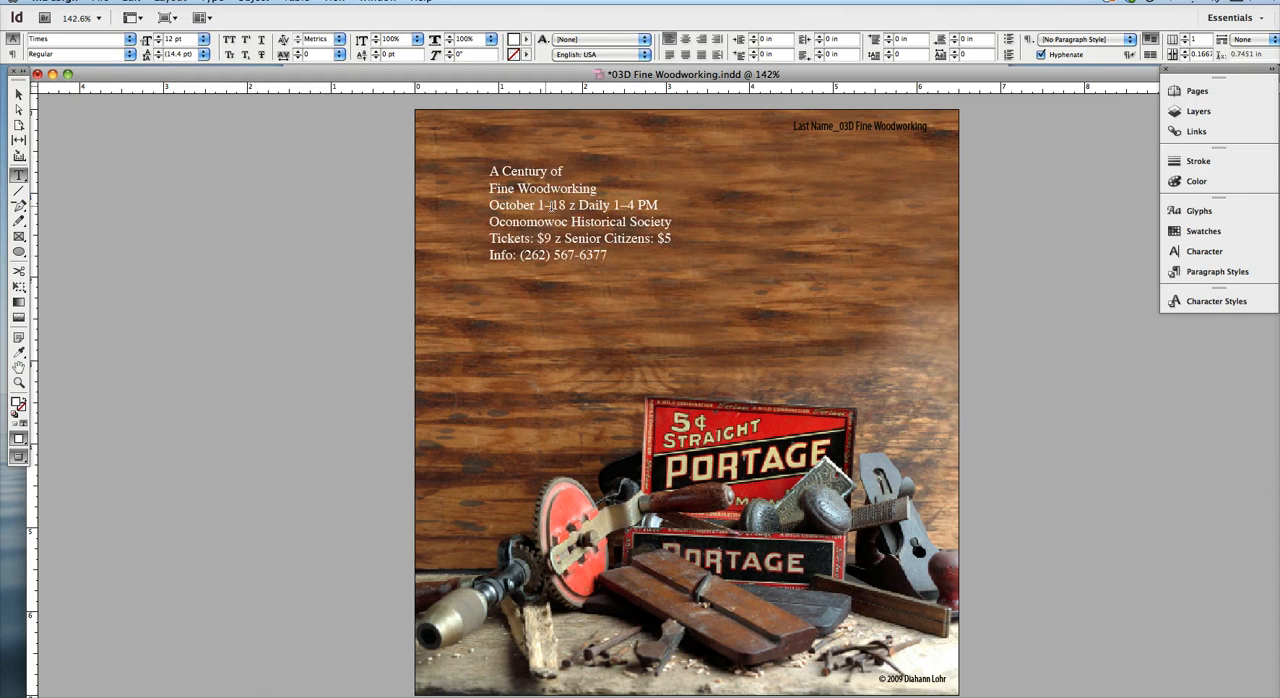
pyautogui.click(613, 253)
pyautogui.moveTo(621, 258); pyautogui.dragTo(433, 42)
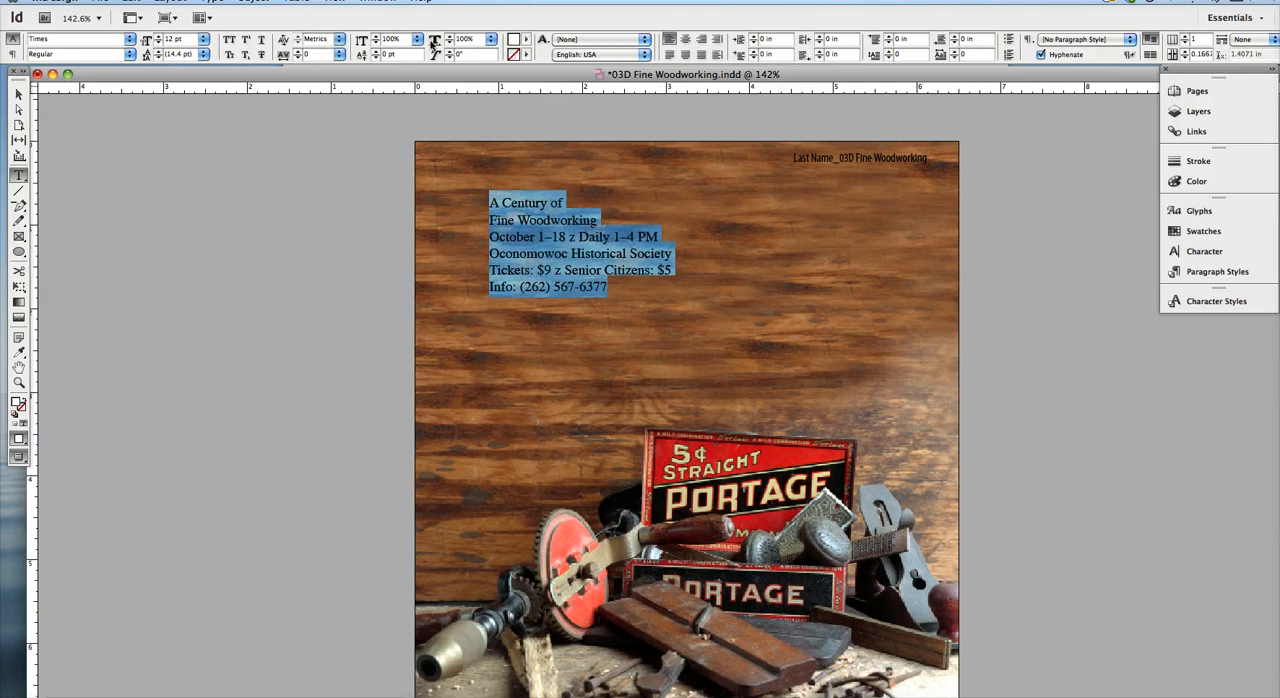
pyautogui.click(618, 278)
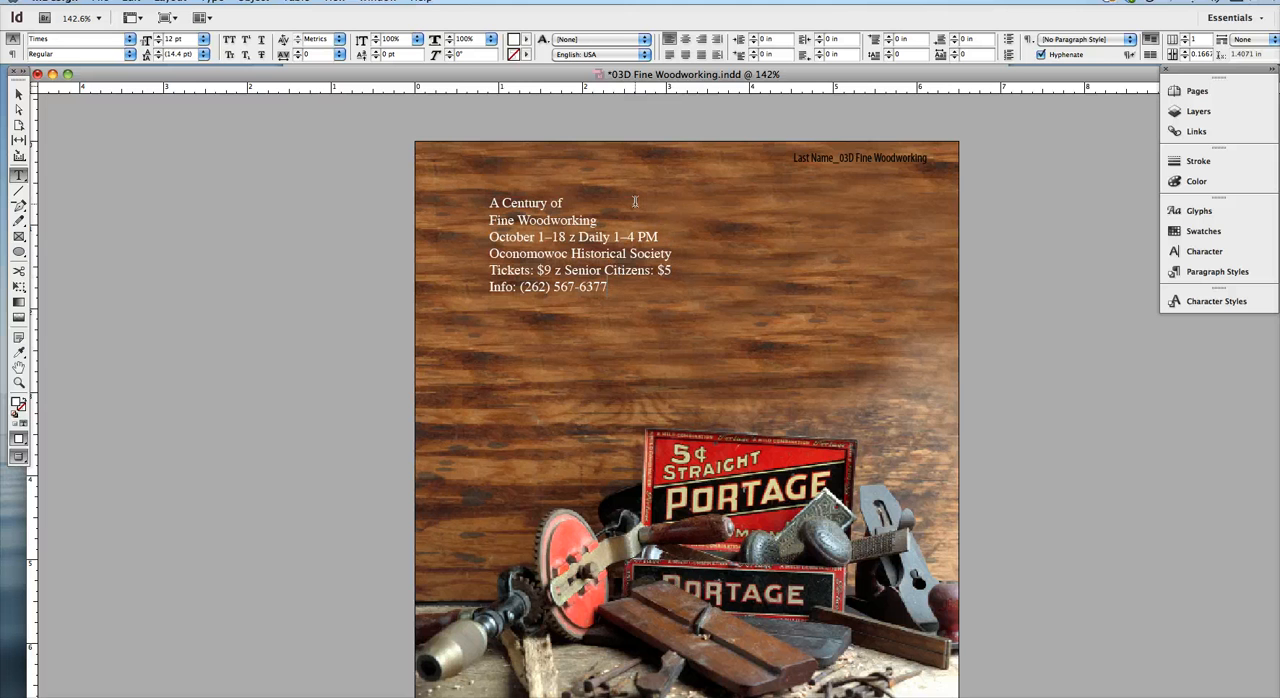
pyautogui.press('super+equal')
pyautogui.press('super+equal')
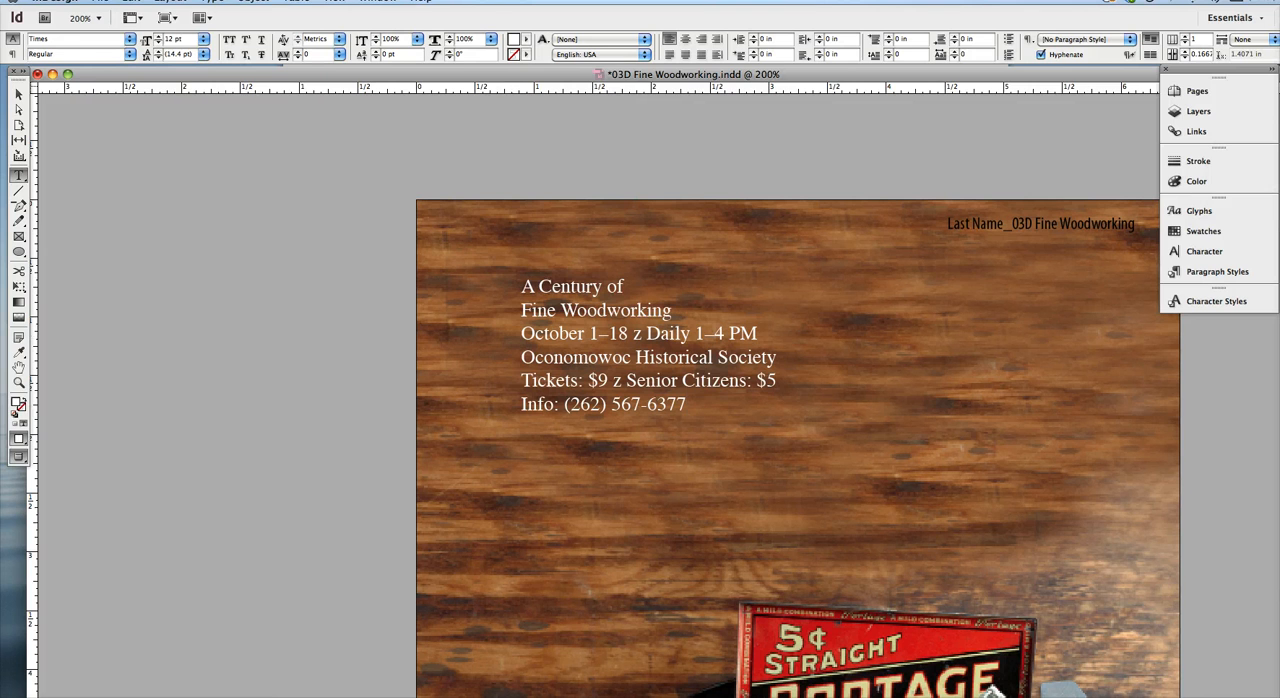
# Step: Leave text editing with the text frame selected and switch from preview to the normal screen mode
pyautogui.press('Escape')
pyautogui.press('super+minus')
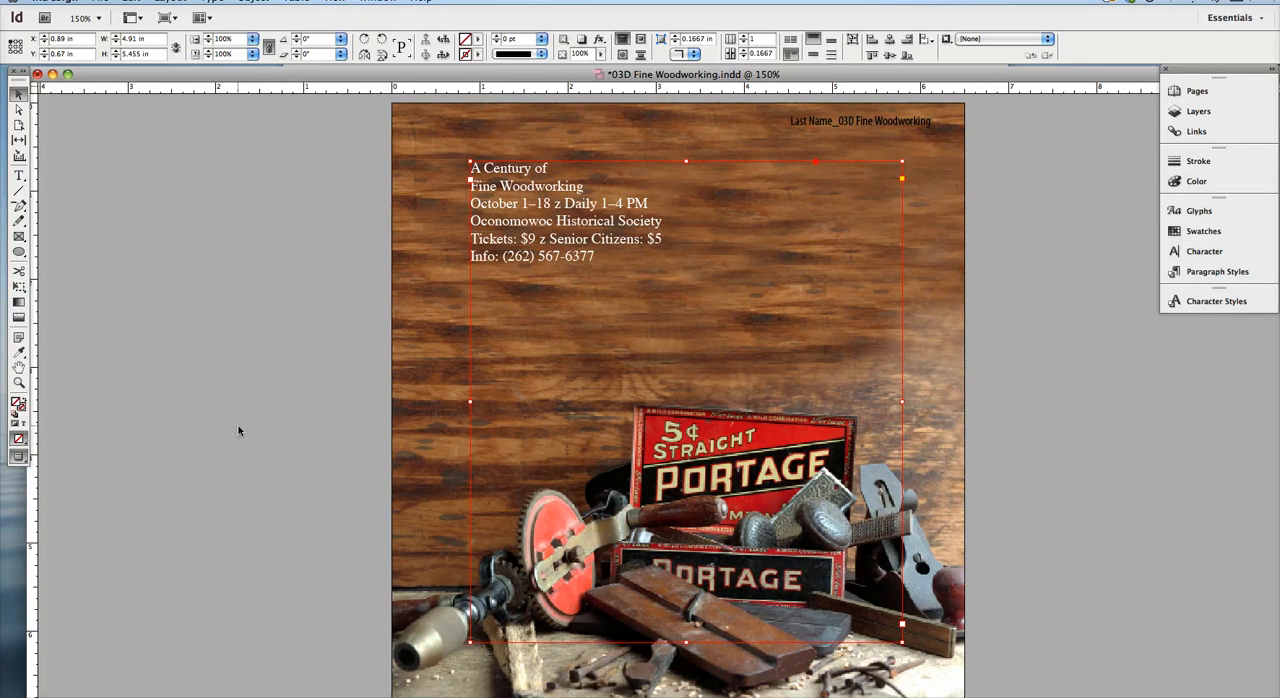
pyautogui.press('w')
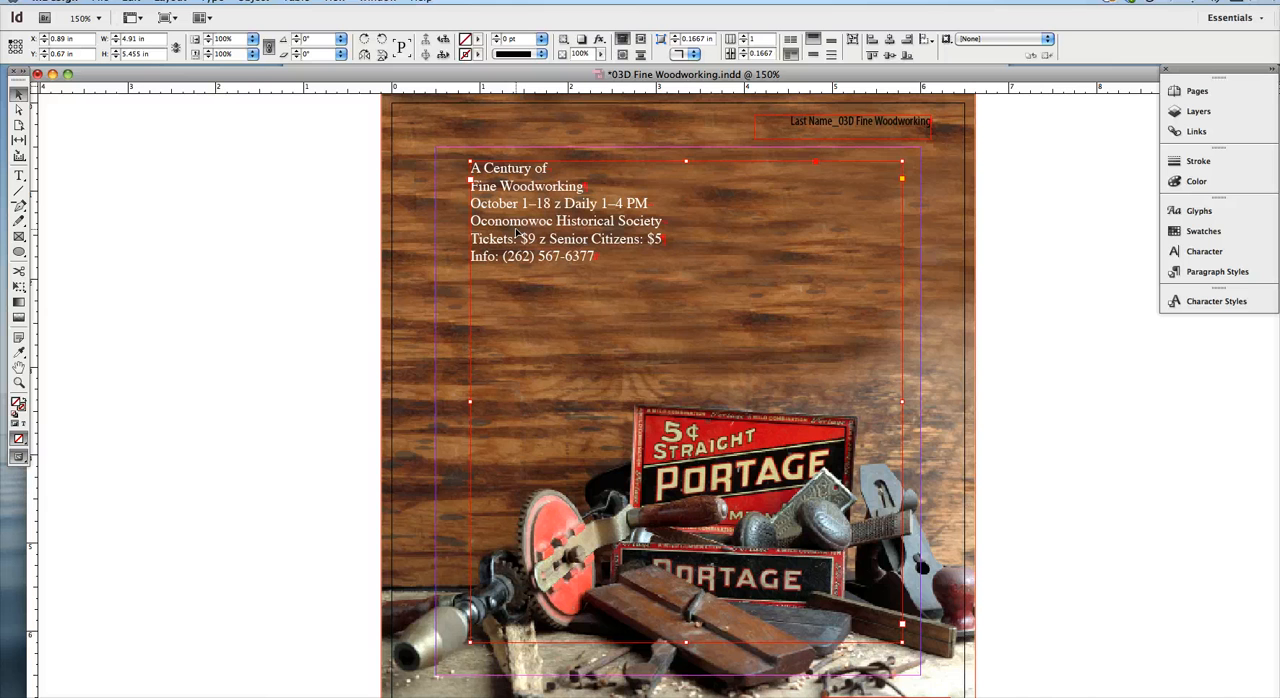
# Step: Examine the hidden line-break and paragraph marks at the line ends of the poster text
pyautogui.press('super+equal')
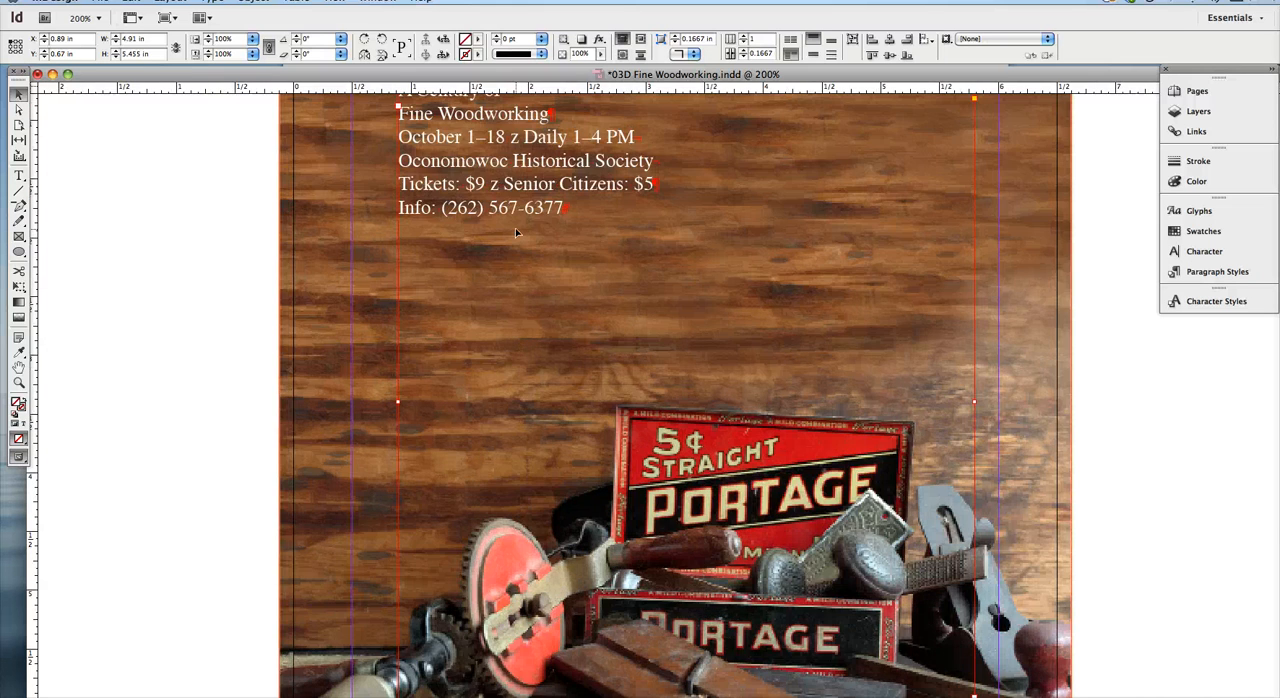
pyautogui.press('super+equal')
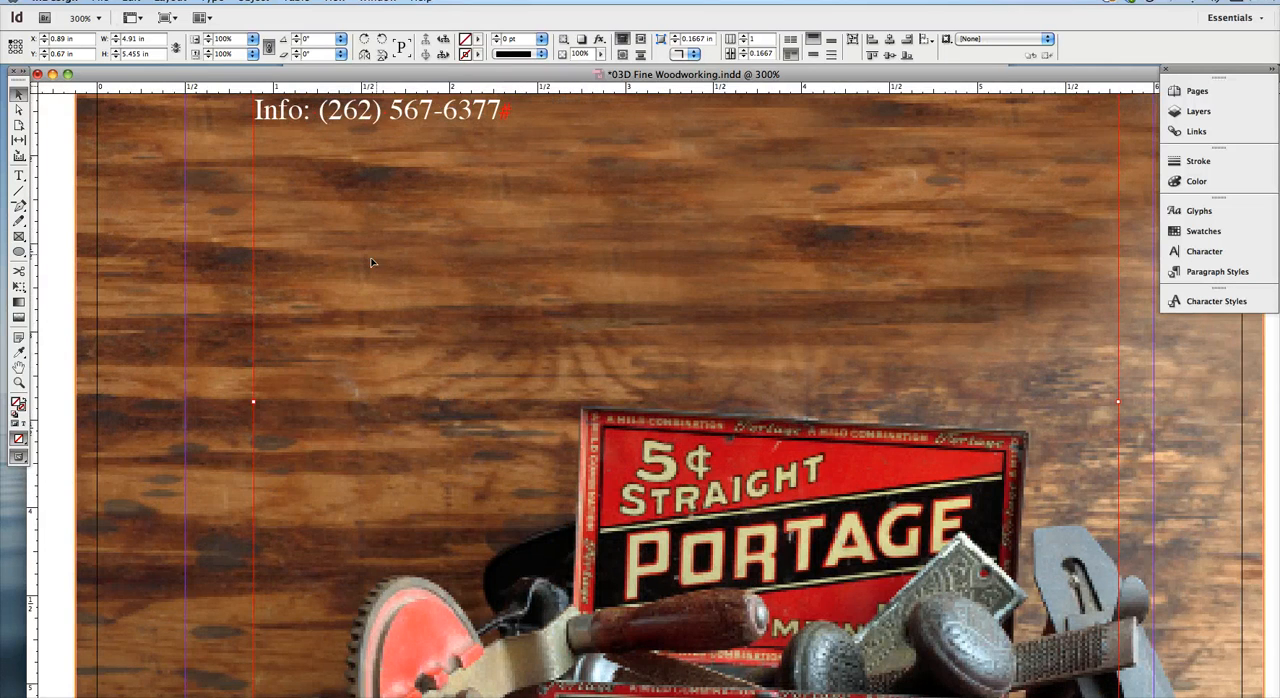
pyautogui.press('space')
pyautogui.moveTo(334, 205); pyautogui.dragTo(416, 518)
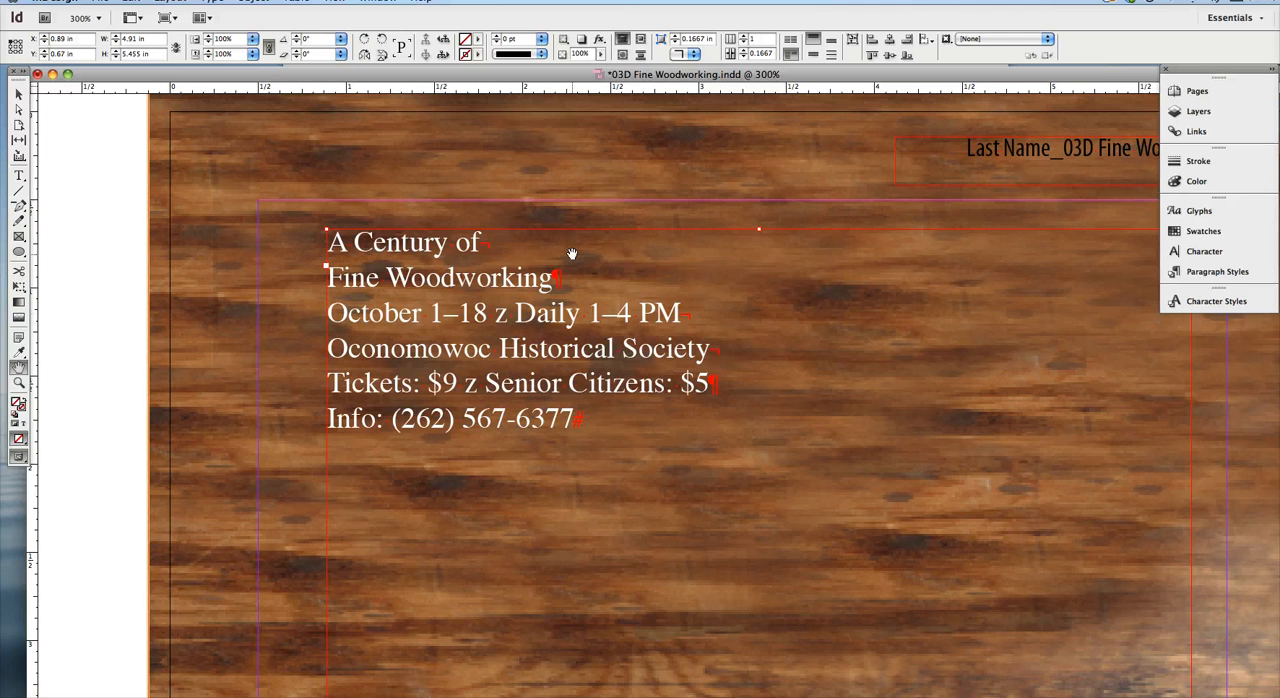
pyautogui.press('super+equal')
pyautogui.press('super+equal')
pyautogui.press('super+minus')
pyautogui.press('super+minus')
pyautogui.press('super+minus')
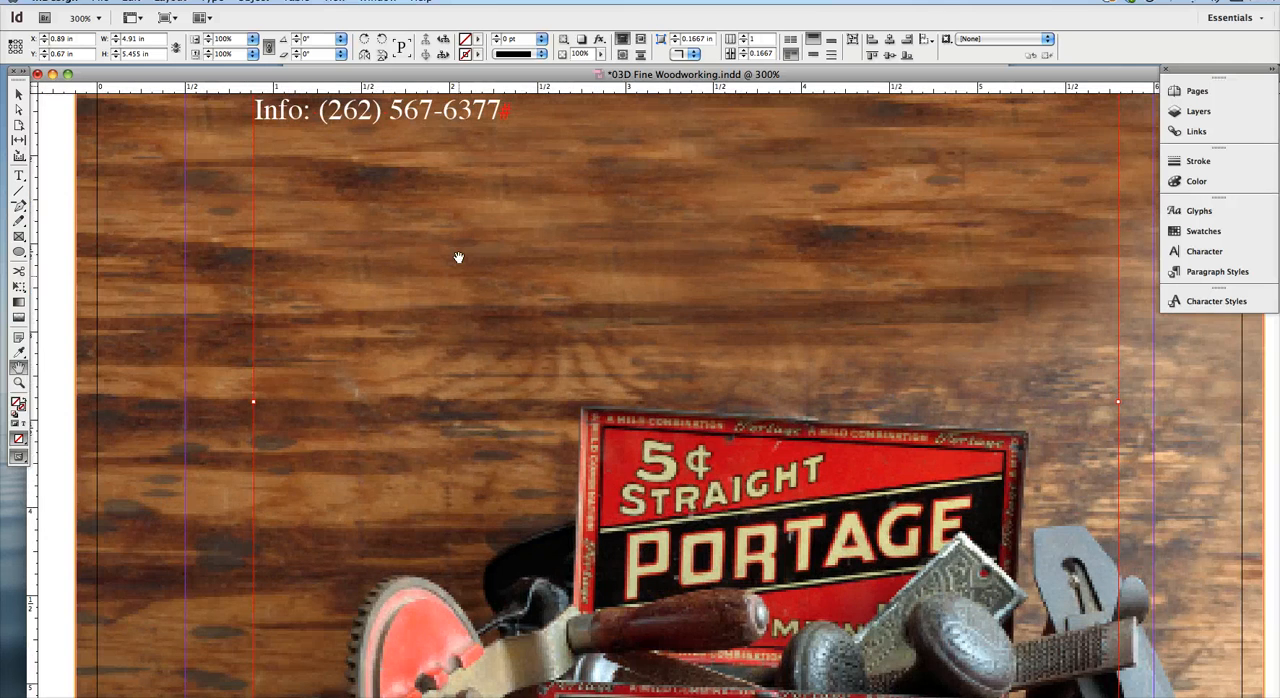
pyautogui.scroll(10, 457, 257)
pyautogui.hscroll(-3, 457, 257)
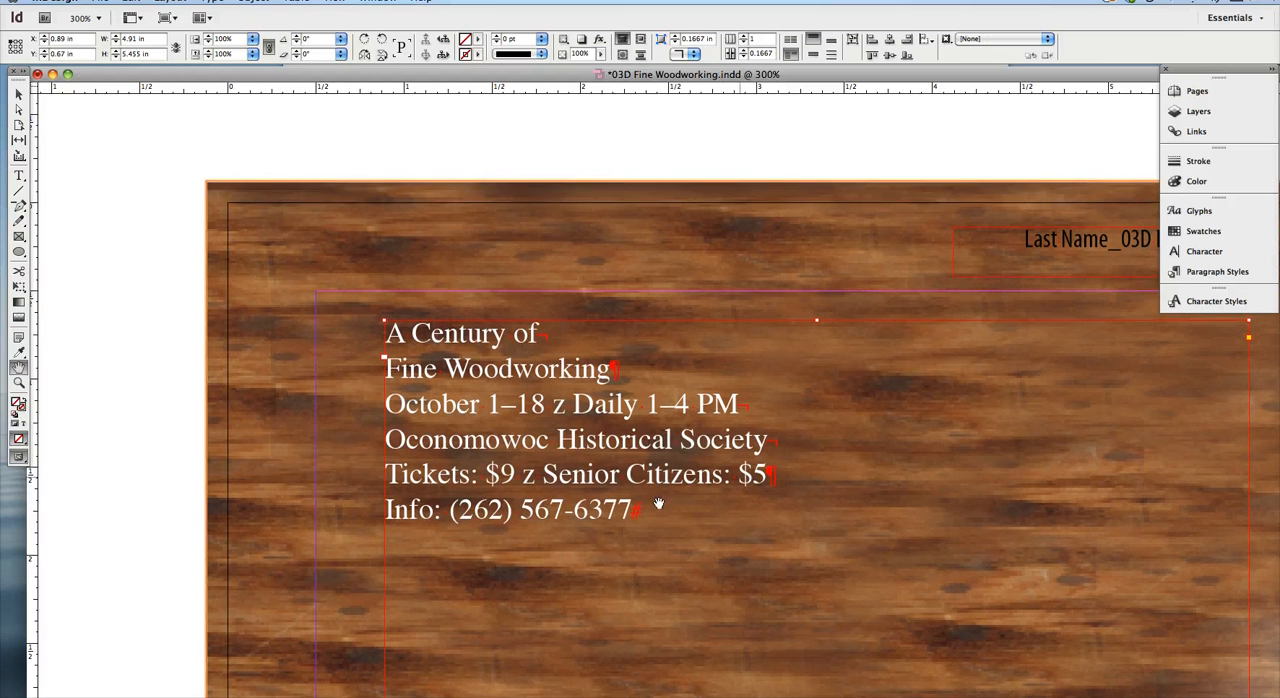
pyautogui.scroll(1, 657, 505)
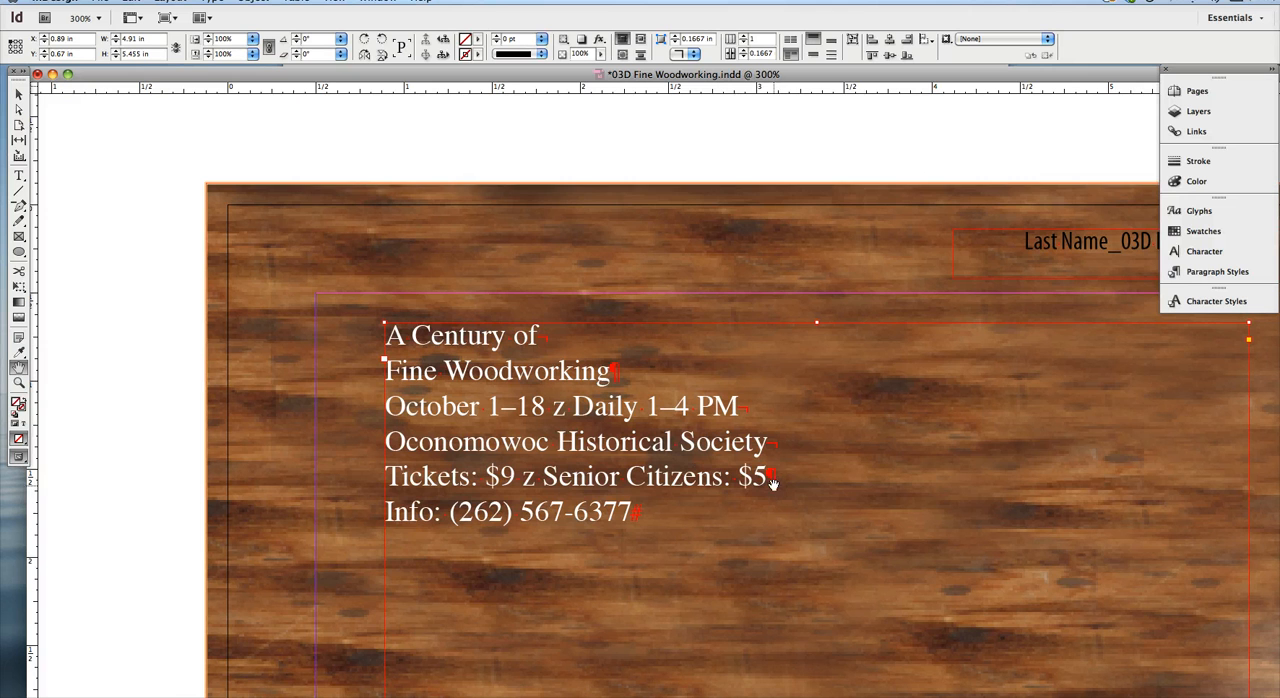
# Step: Set all of the poster text in Adobe Caslon Pro Regular
pyautogui.moveTo(773, 483); pyautogui.dragTo(775, 484)
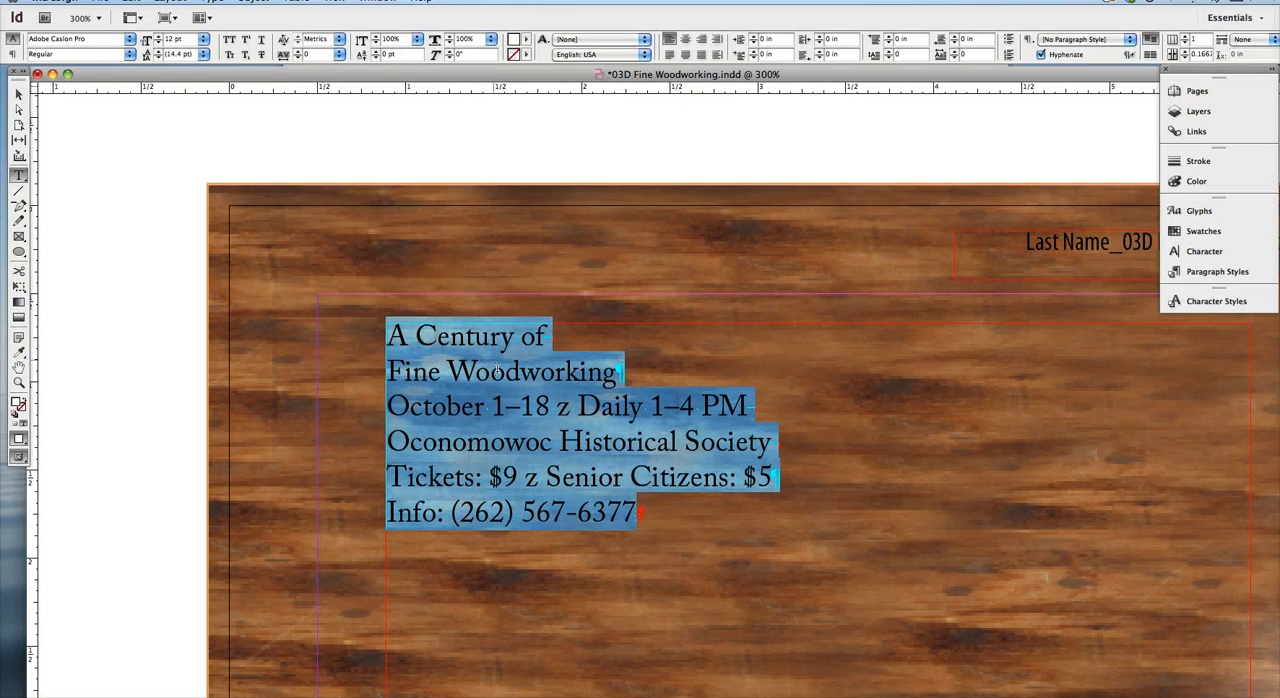
pyautogui.press('super+minus')
pyautogui.press('super+minus')
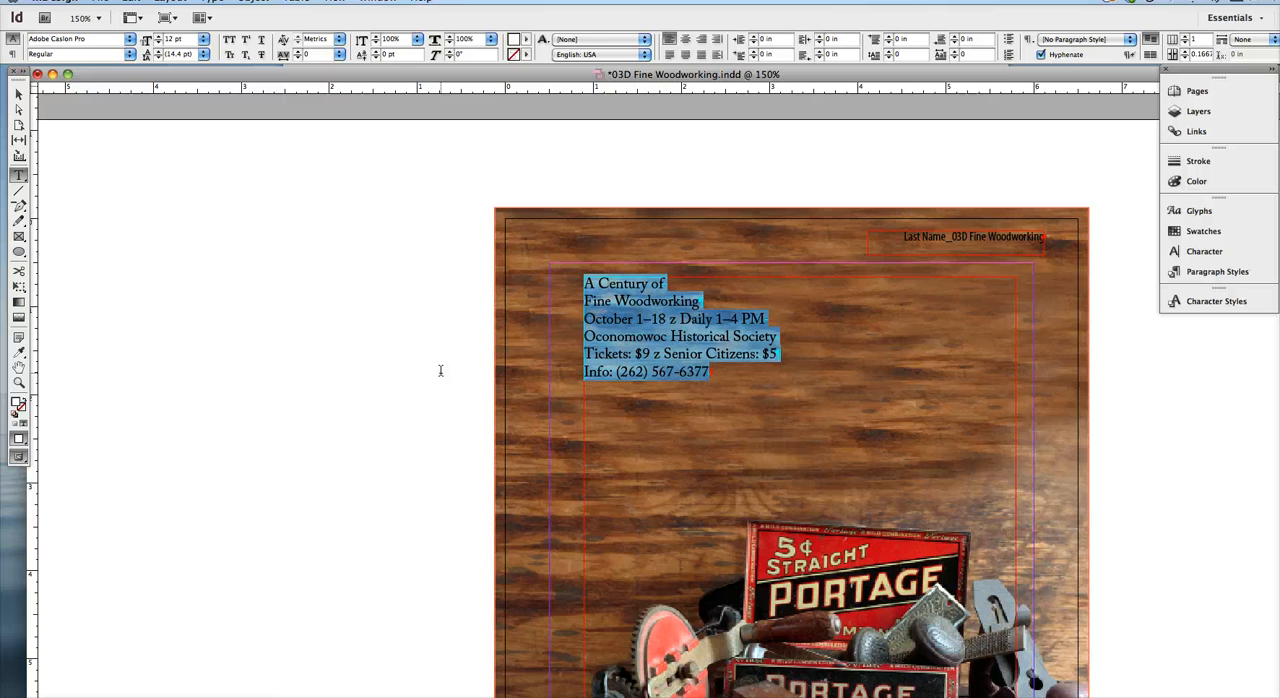
# Step: Enlarge all of the selected poster text to 22 pt and deselect it
pyautogui.press('super+shift+period')
pyautogui.press('super+shift+period')
pyautogui.press('super+shift+period')
pyautogui.press('super+shift+period')
pyautogui.press('super+shift+period')
pyautogui.press('super+shift+period')
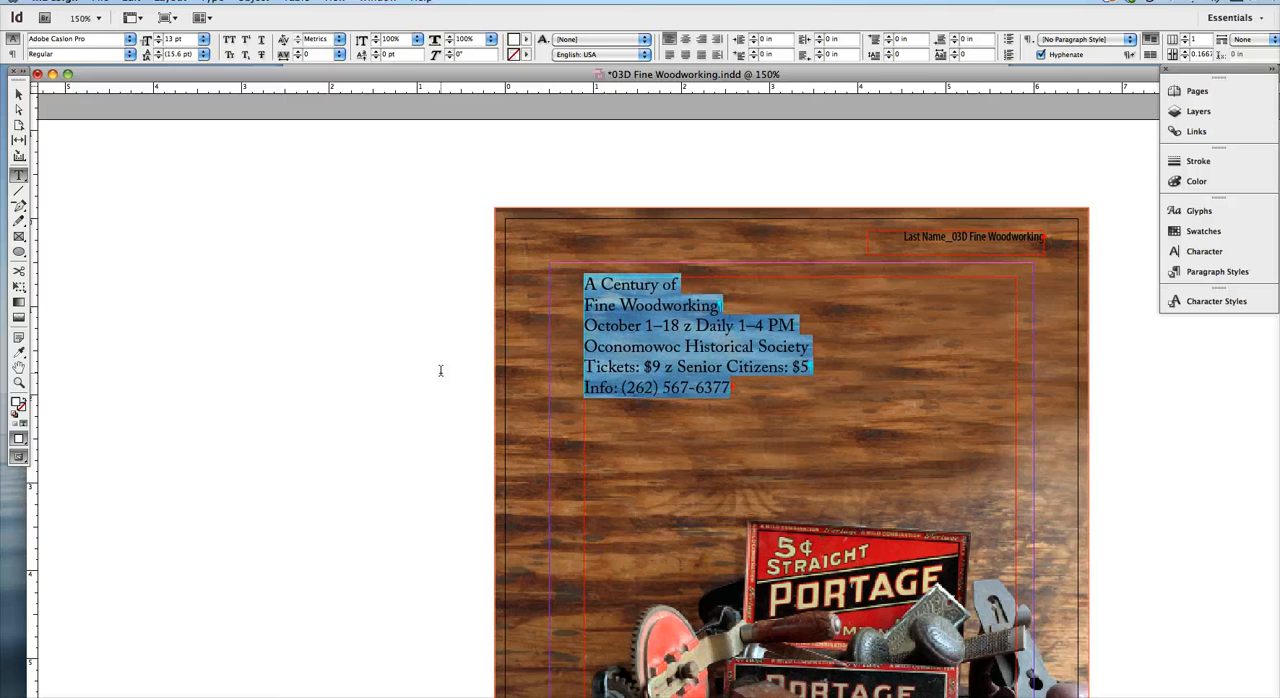
pyautogui.press('super+shift+period')
pyautogui.press('super+shift+period')
pyautogui.press('super+shift+period')
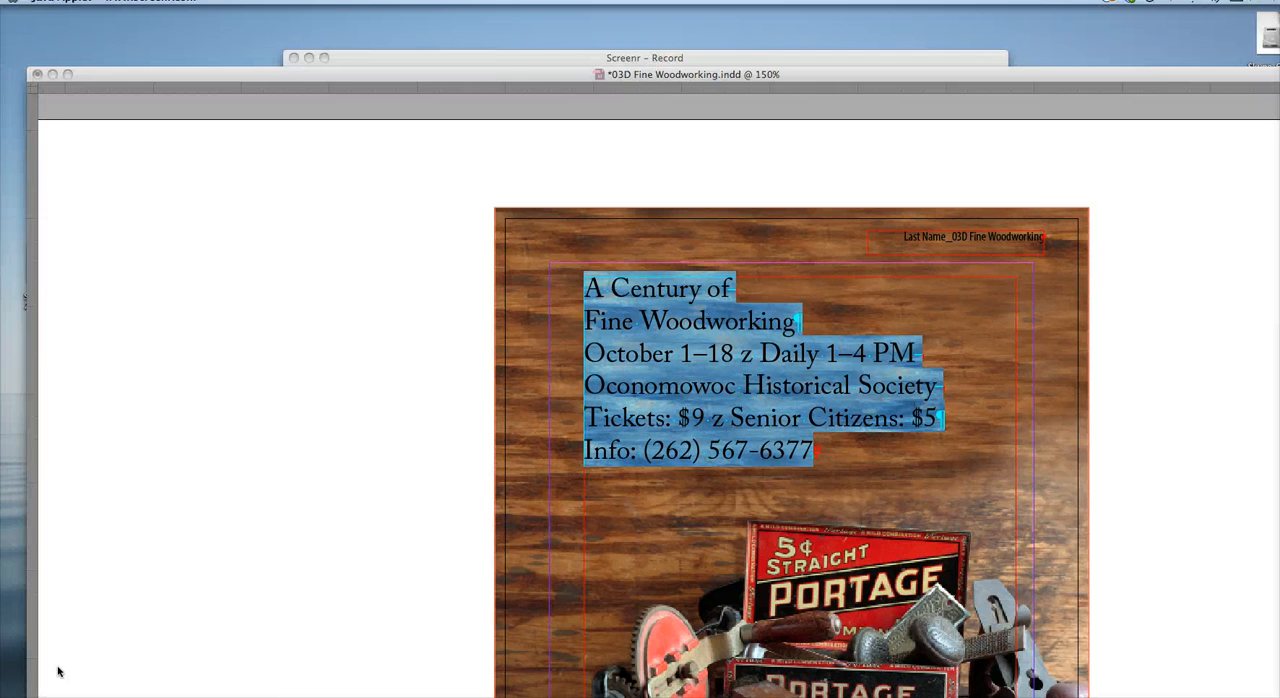
pyautogui.click(138, 520)
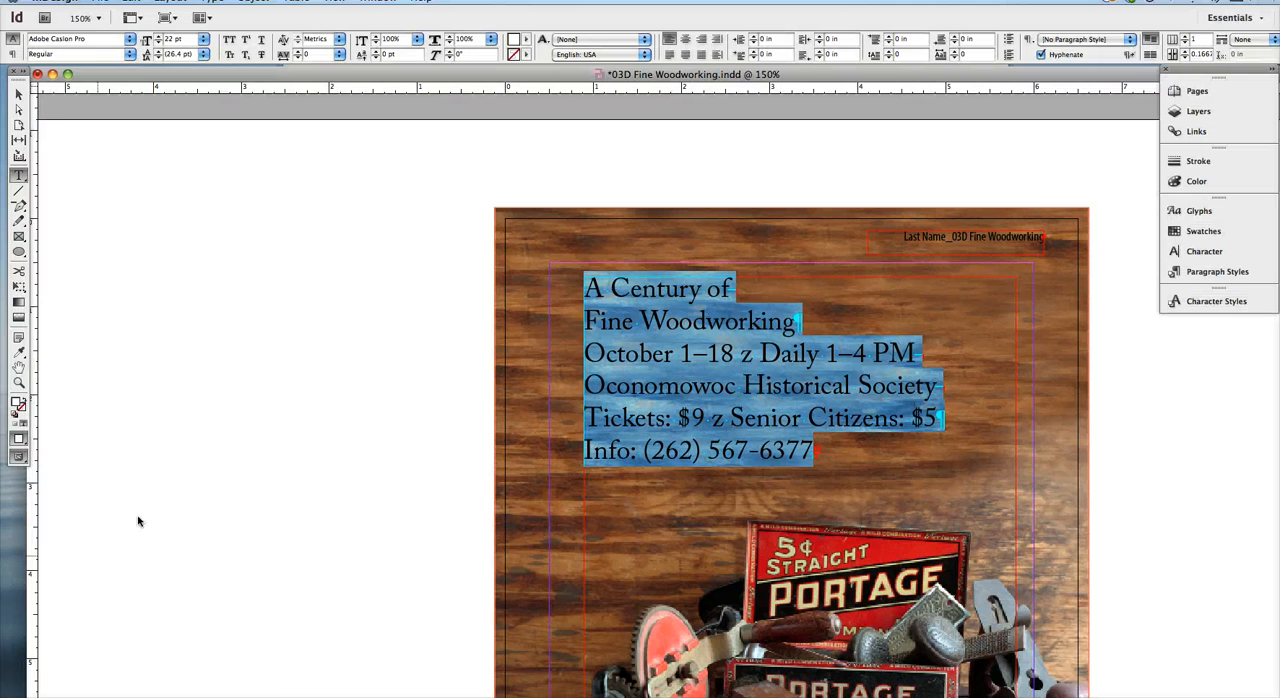
# Step: Extend the text frame to the left, top and right margin guides, at X 0.5 in, Y 0.5 in and 5.5 in wide
pyautogui.click(18, 95)
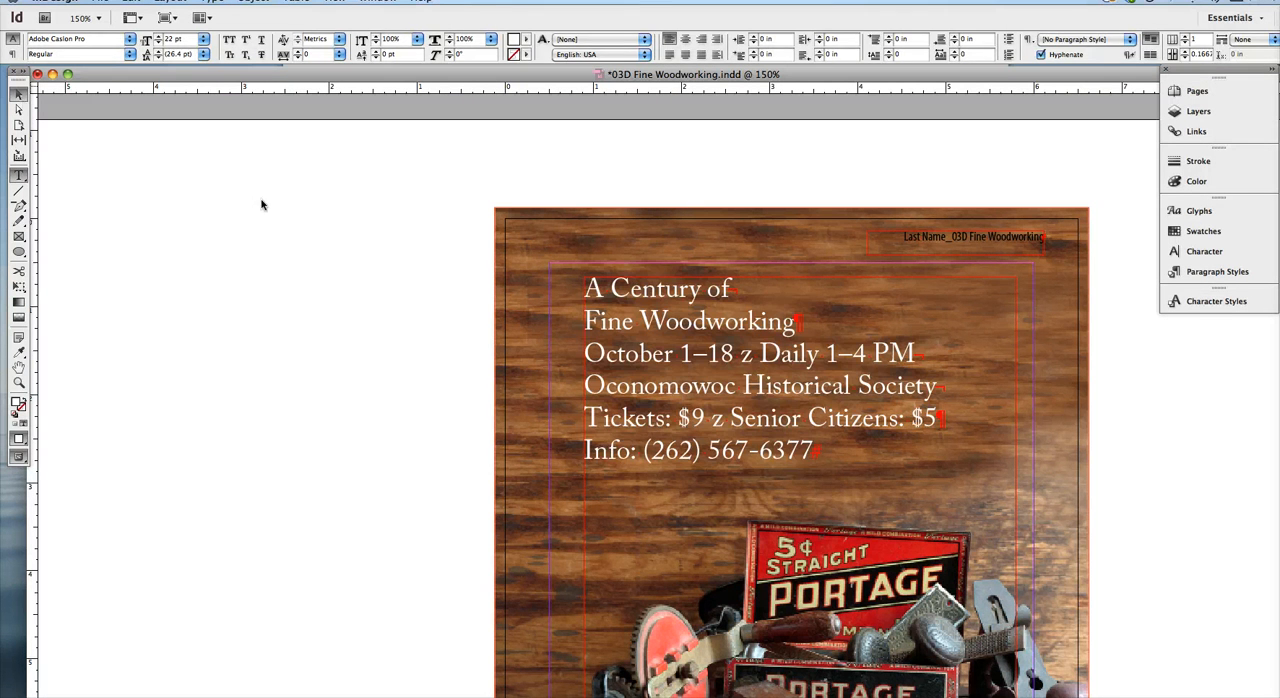
pyautogui.press('Escape')
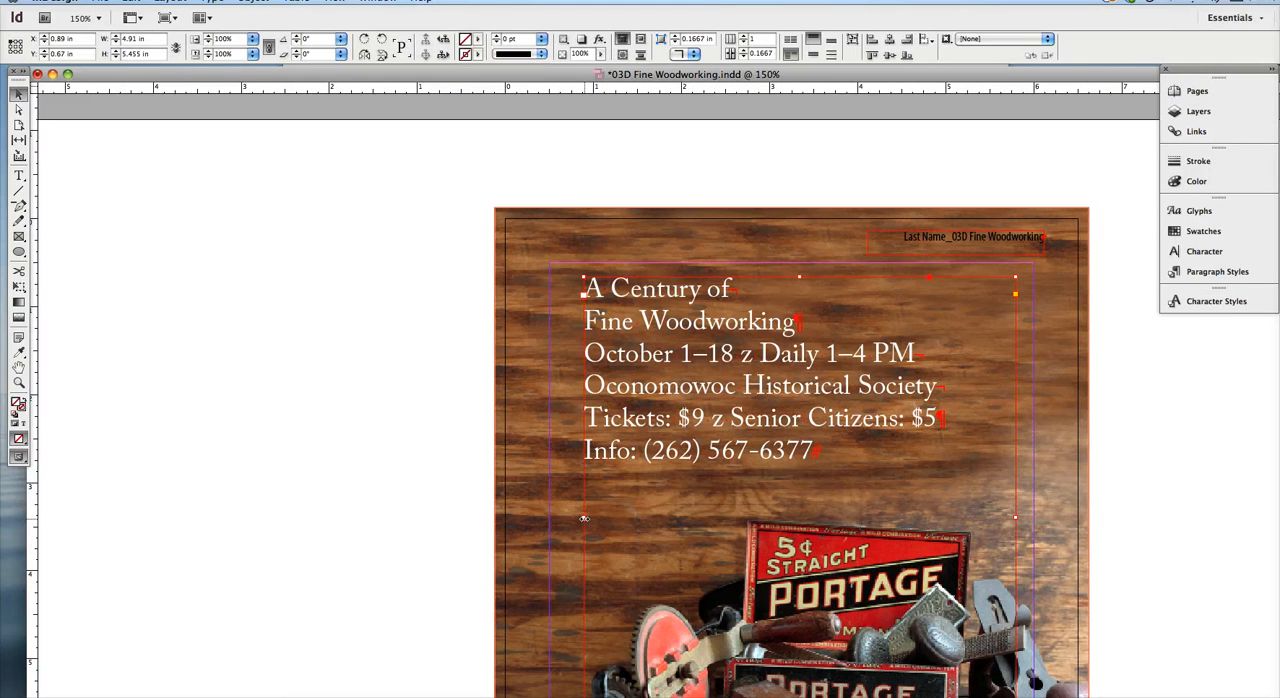
pyautogui.moveTo(584, 518); pyautogui.dragTo(549, 518)
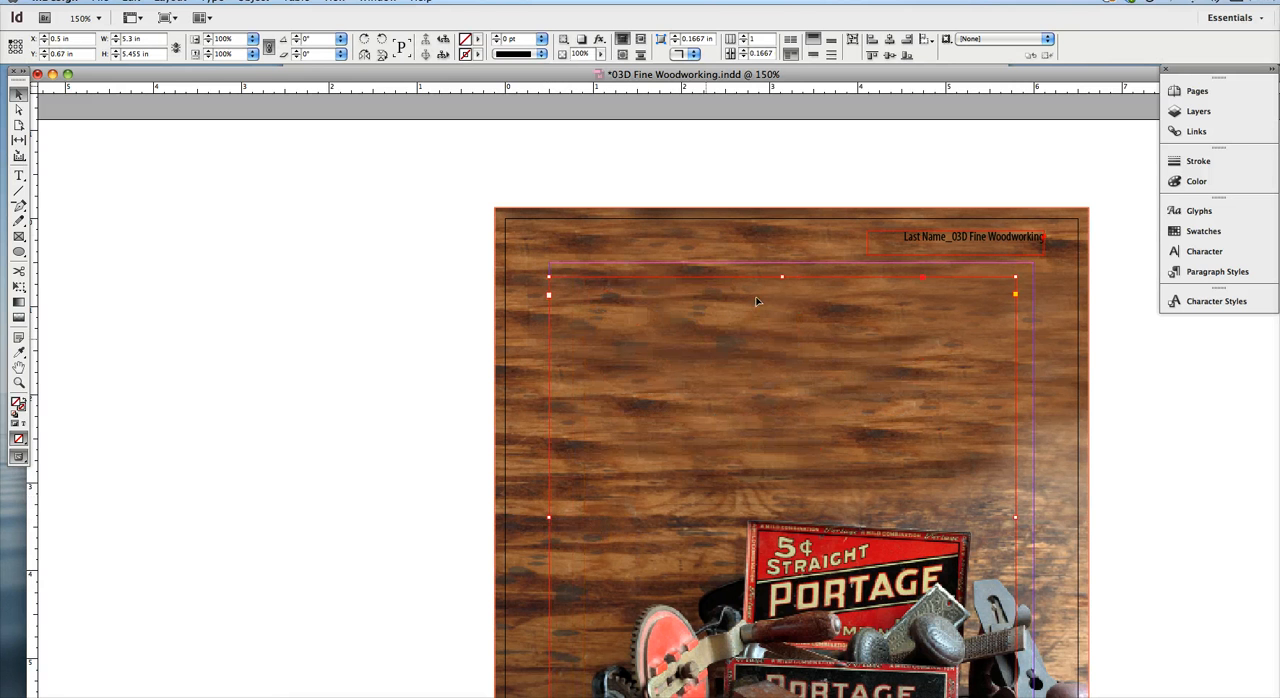
pyautogui.moveTo(781, 277); pyautogui.dragTo(787, 267)
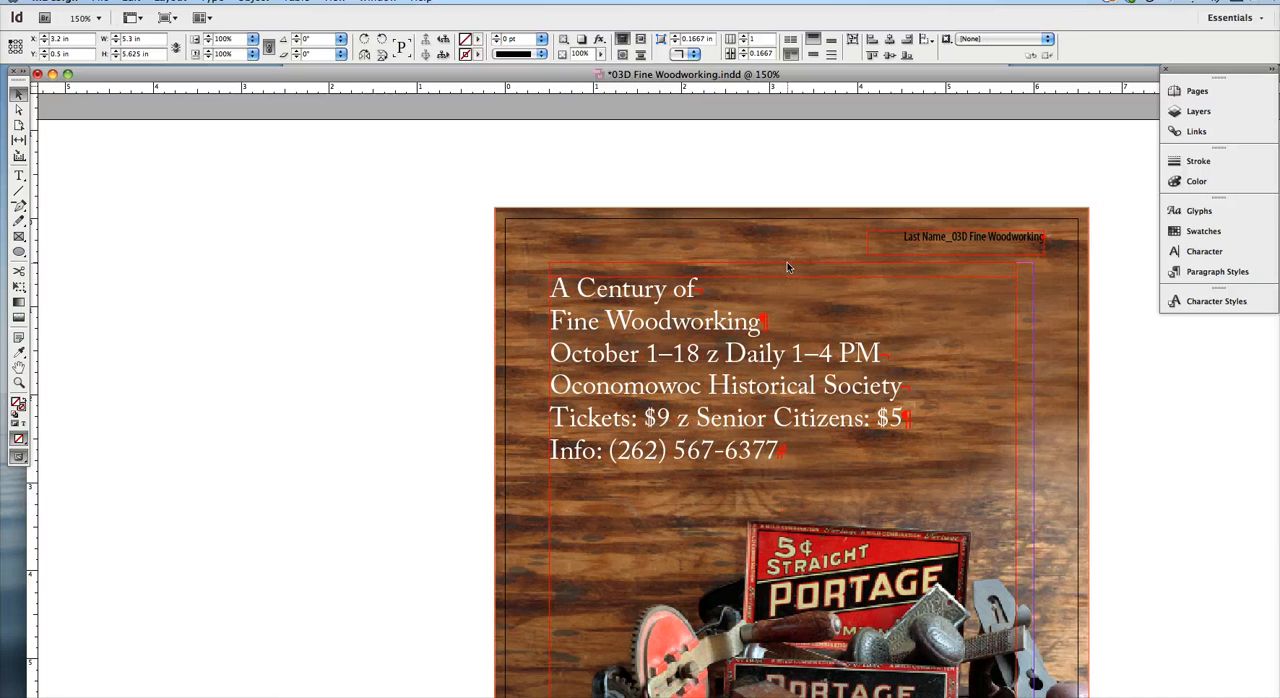
pyautogui.moveTo(1018, 513); pyautogui.dragTo(1037, 513)
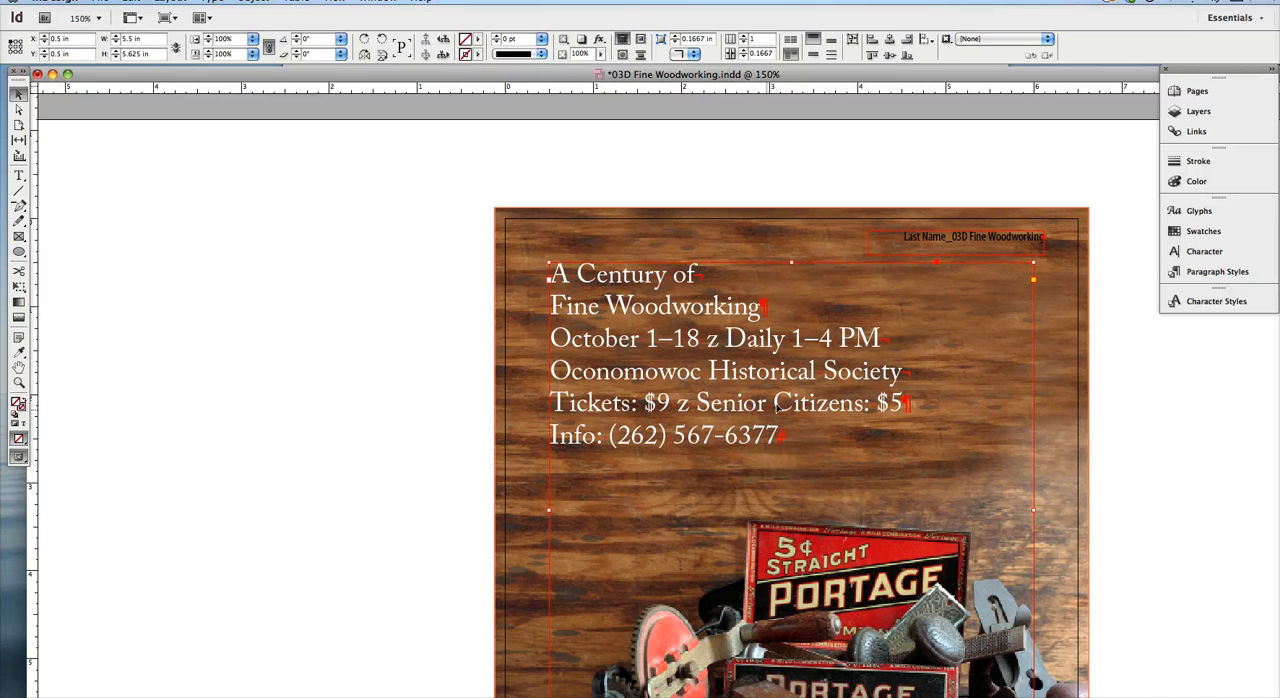
# Step: Place the text cursor at the end of the Info line in the poster text
pyautogui.doubleClick(793, 430)
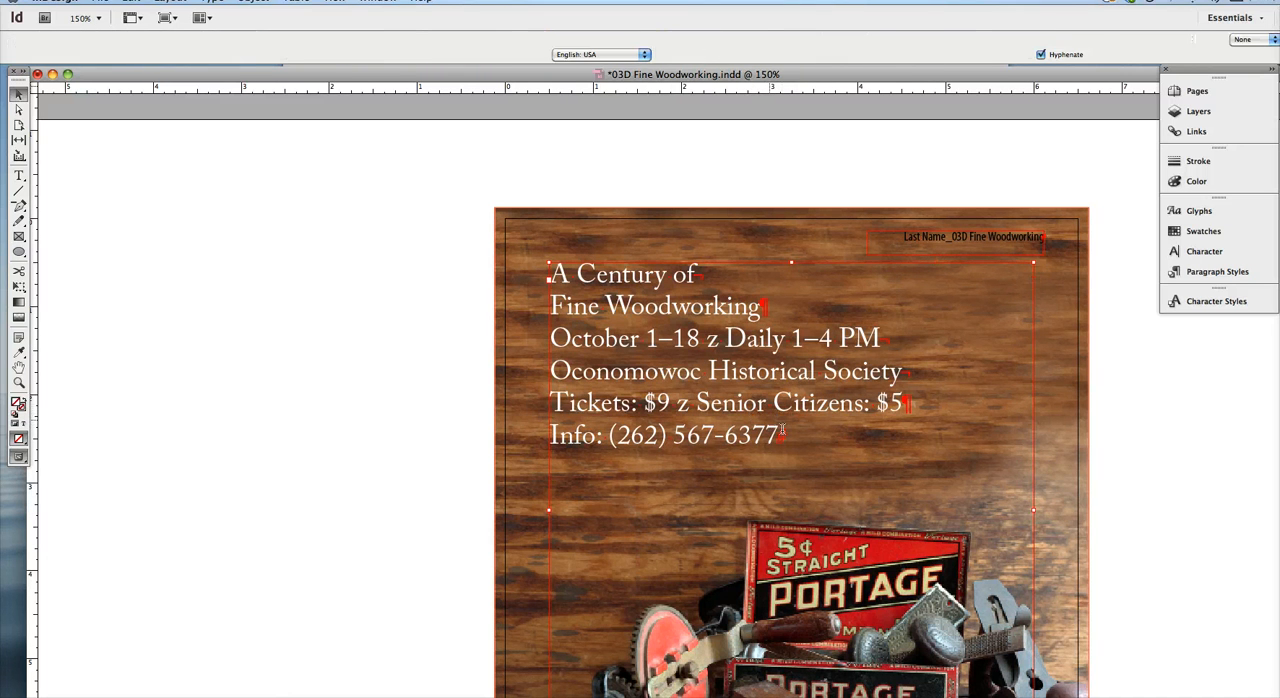